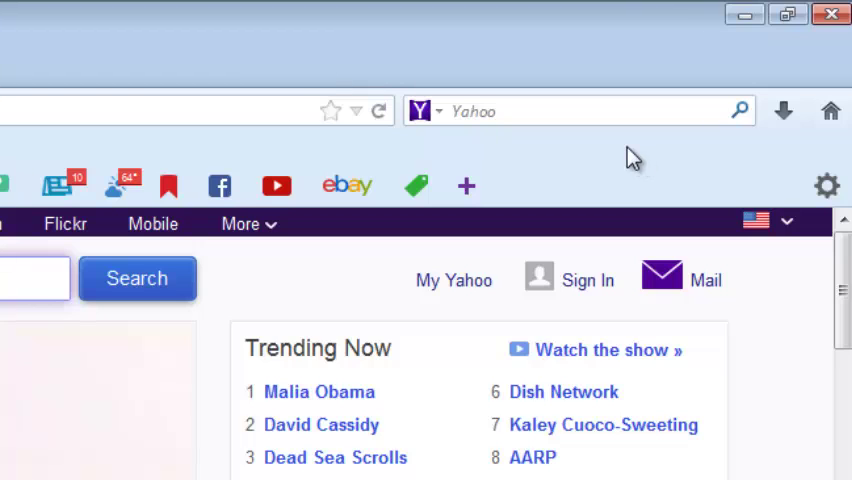
- Choose Sign In from the Yahoo Toolbar settings gear menu to load the login page
left_click(828, 190)
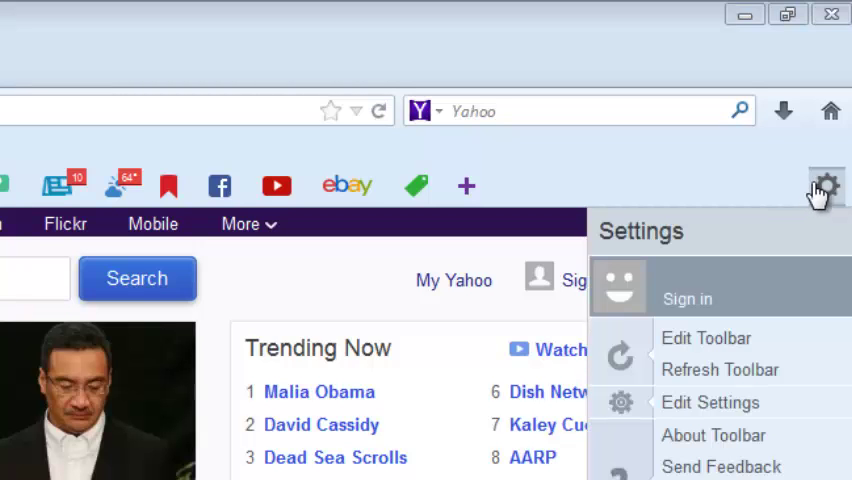
left_click(690, 302)
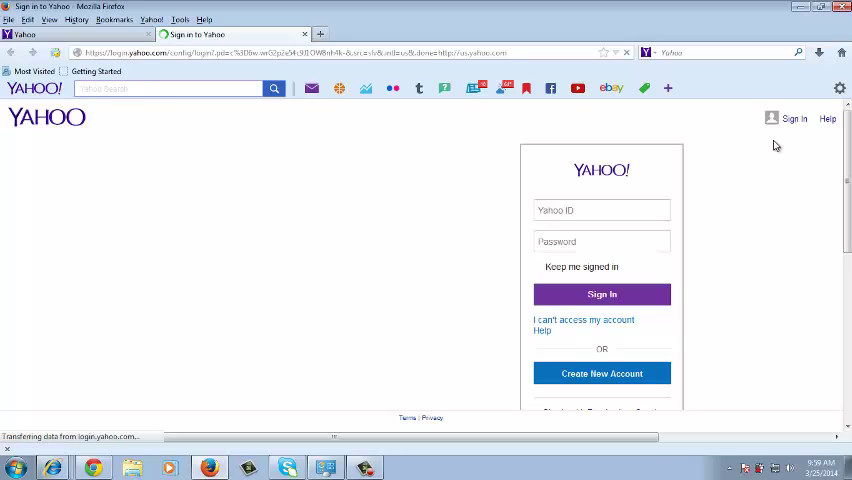
- Select the Yahoo ID field, then the Password field, on the sign-in page
left_click(612, 210)
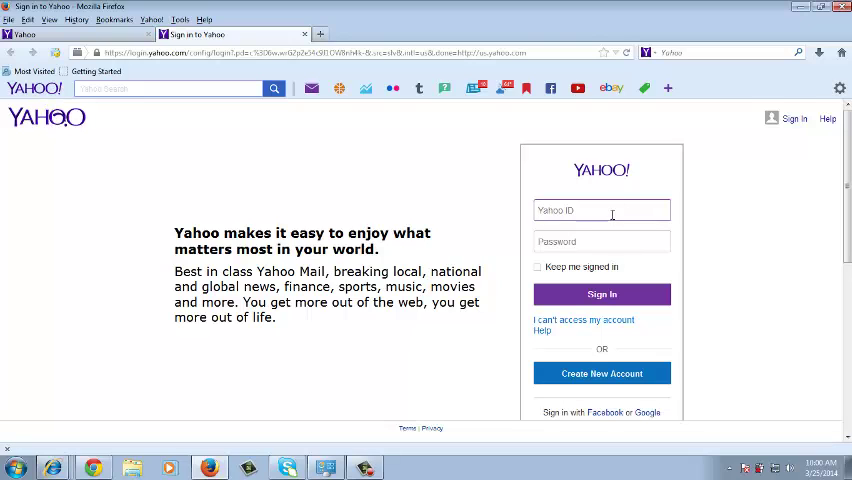
left_click(596, 242)
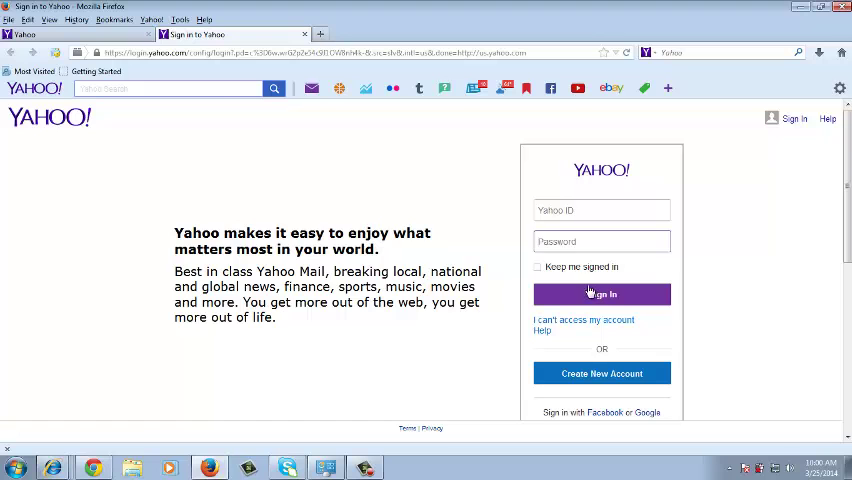
left_click(76, 33)
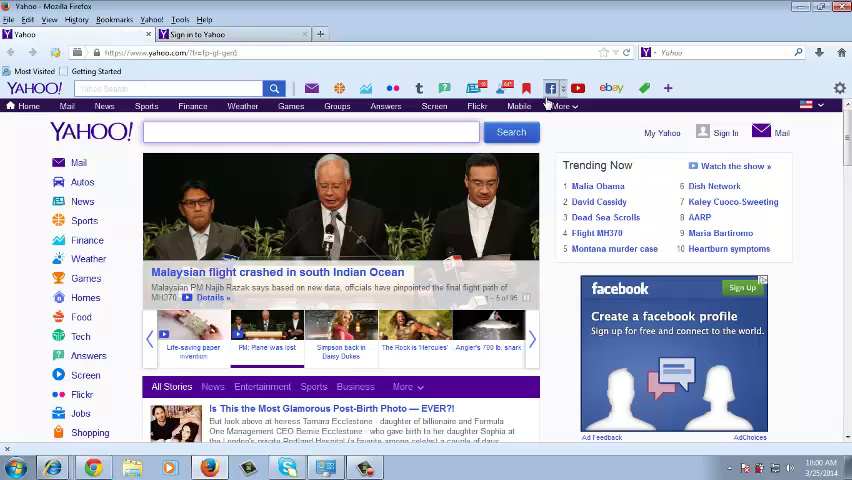